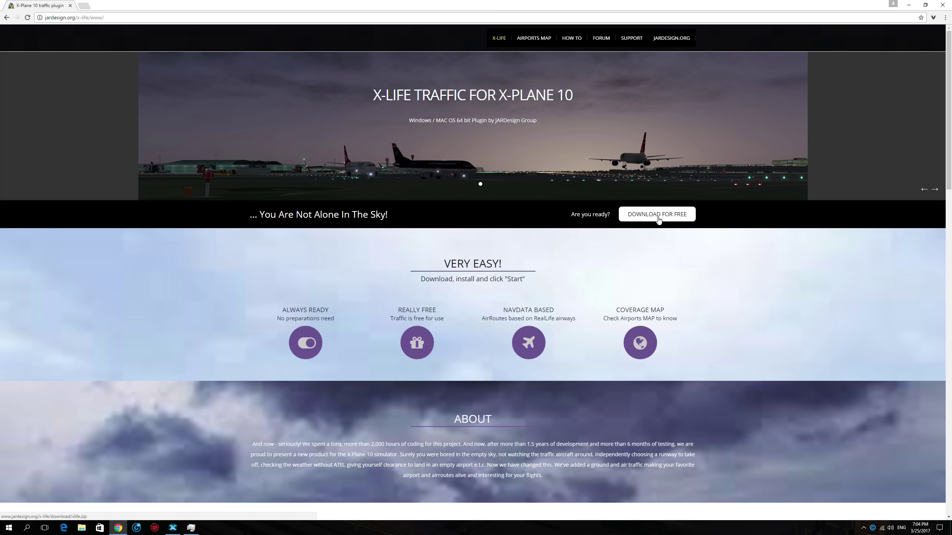
Step: Start the free X-Life plugin download from the jardesign.org X-Life page
click(658, 220)
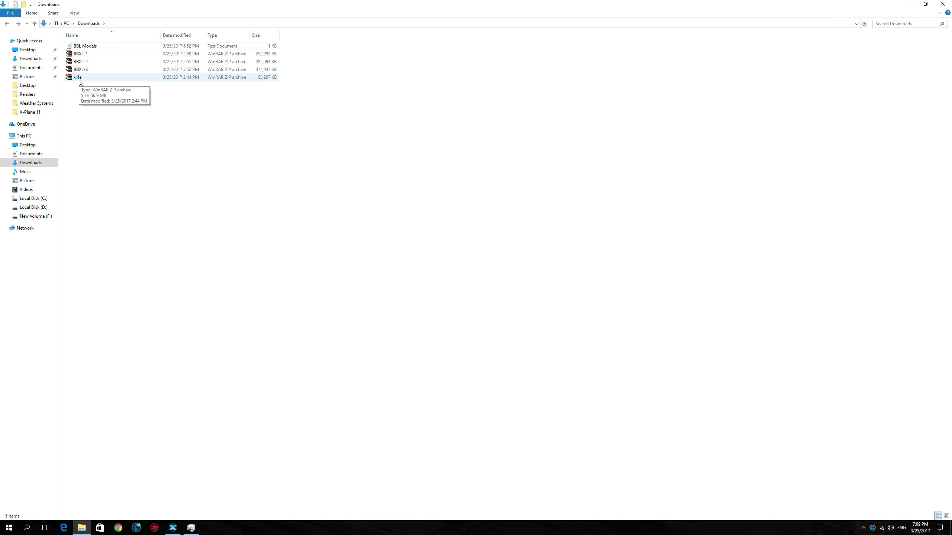
double_click(85, 45)
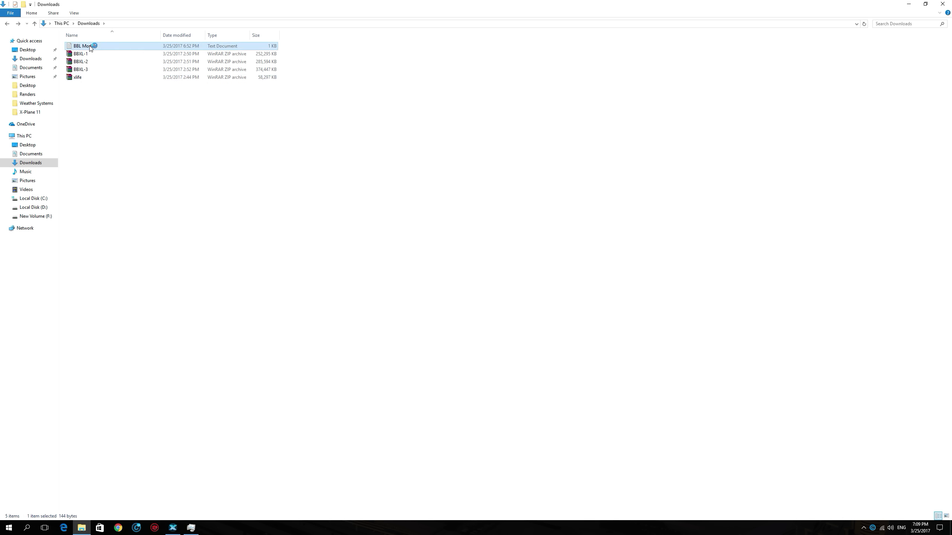
drag(349, 254, 159, 233)
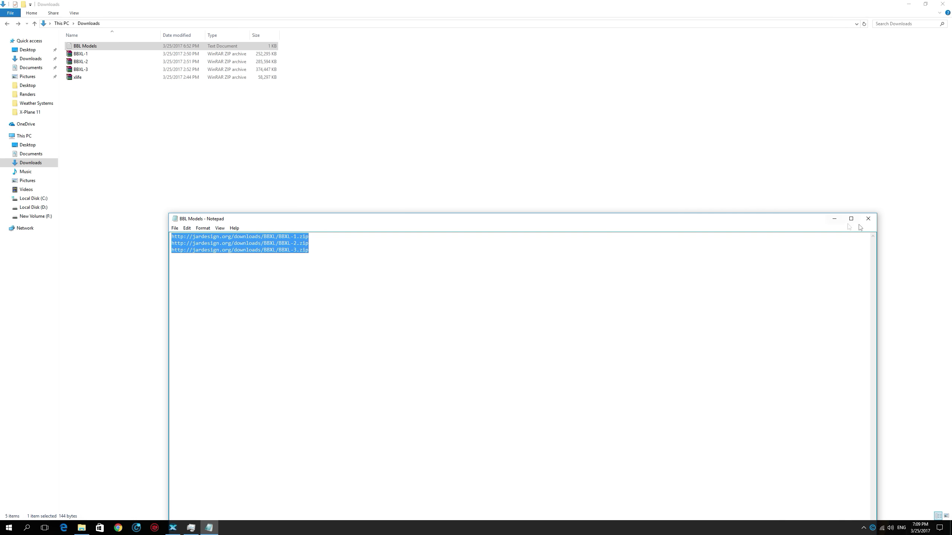
click(868, 218)
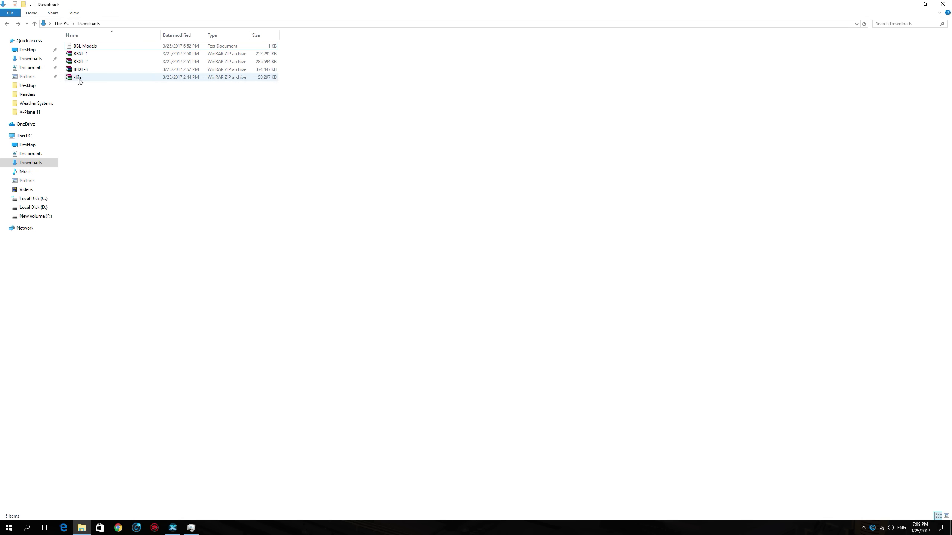
Step: Extract BBXL-1, BBXL-2 and BBXL-3 into Downloads, replacing all duplicate files
drag(292, 74, 163, 57)
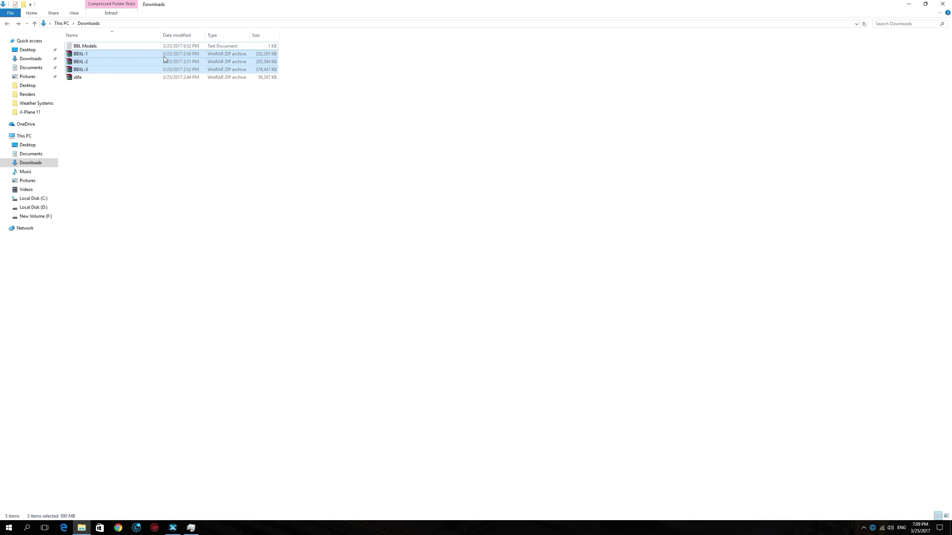
right_click(164, 57)
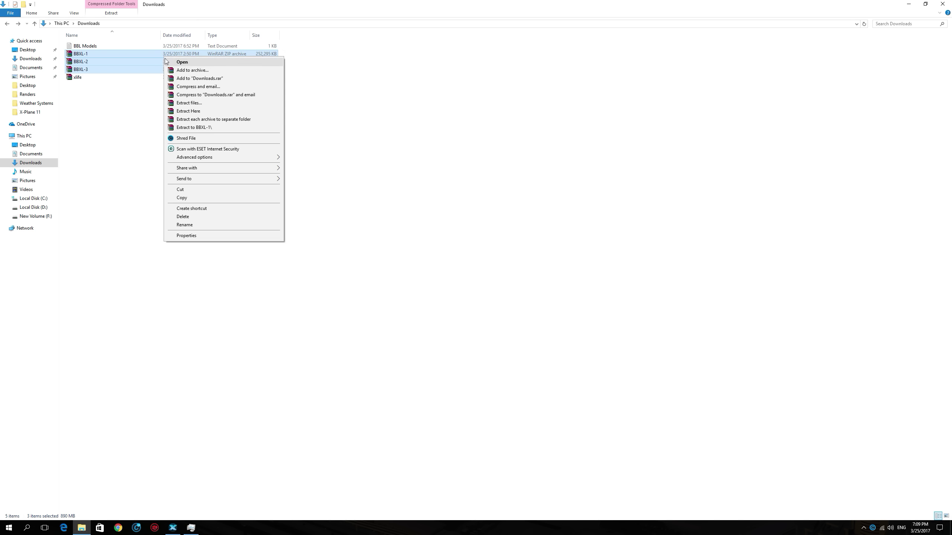
click(177, 111)
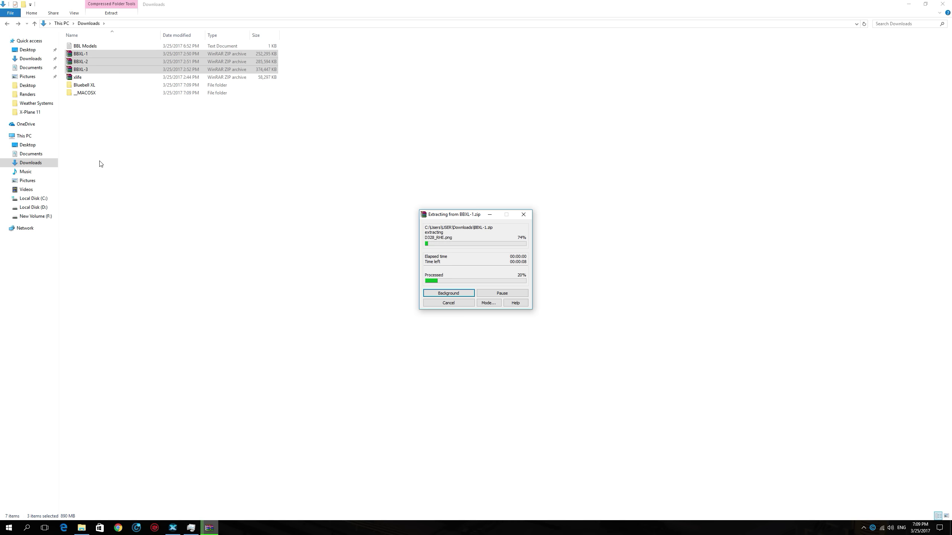
key(Tab)
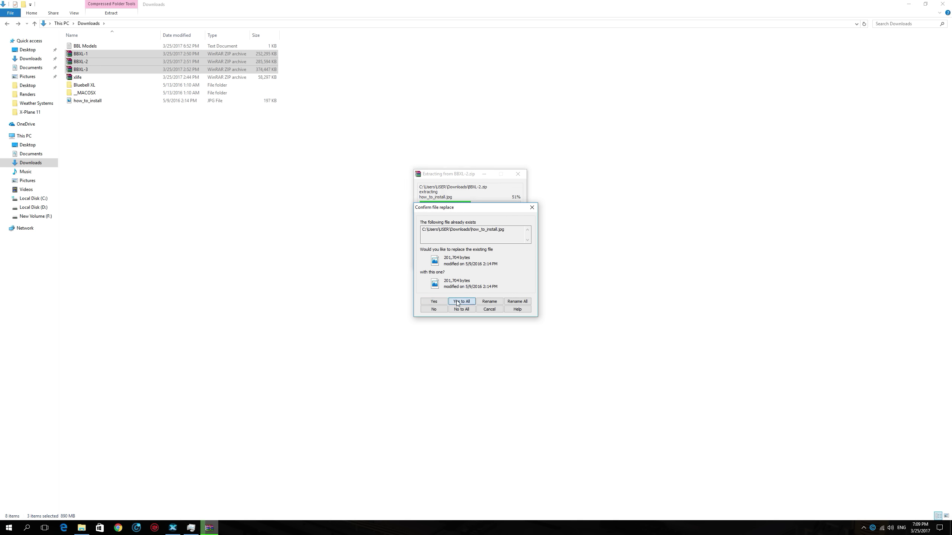
key(Return)
Step: Move the PackA and PackB folders into the Bluebell XL folder
click(188, 150)
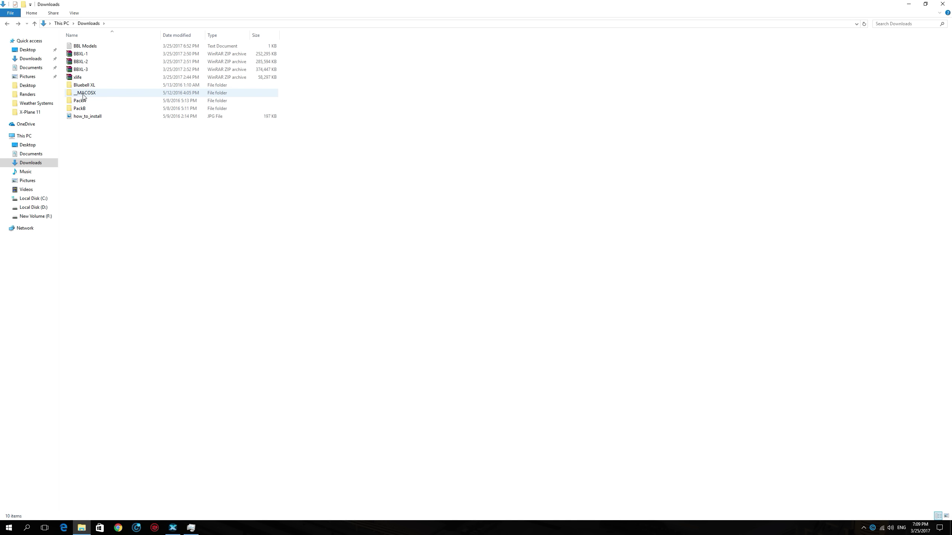
drag(296, 112, 294, 98)
drag(81, 102, 122, 92)
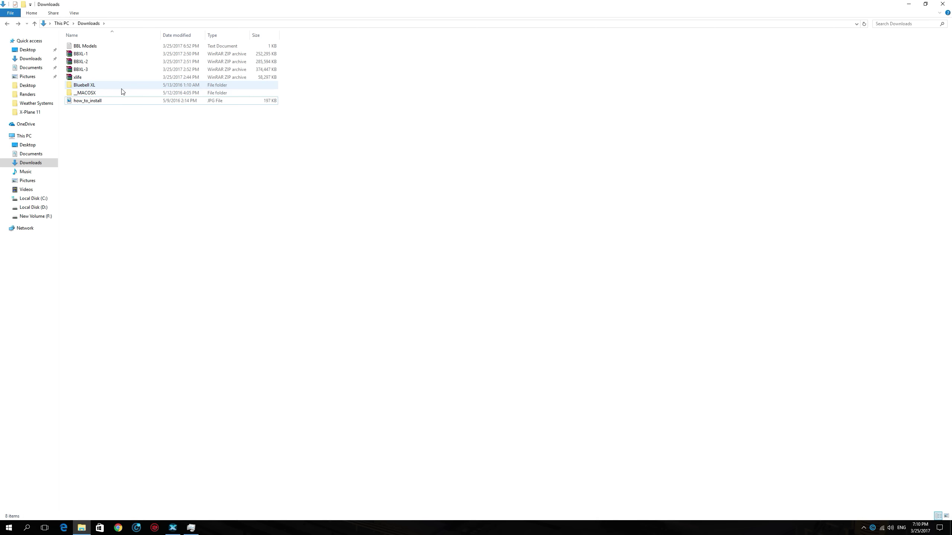
Step: Check the packs in Bluebell XL, then cut and paste the folder into D:\X-Plane 11\Custom Data
double_click(91, 86)
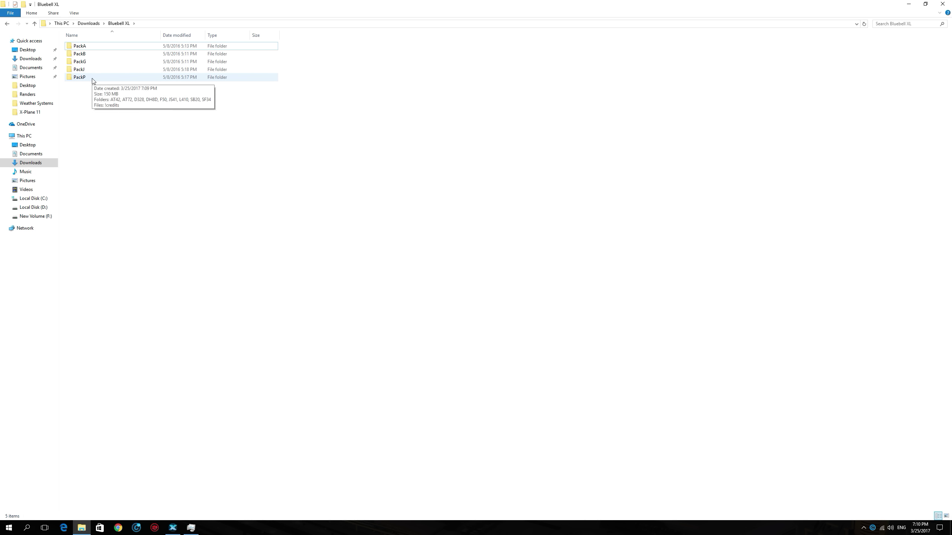
click(7, 24)
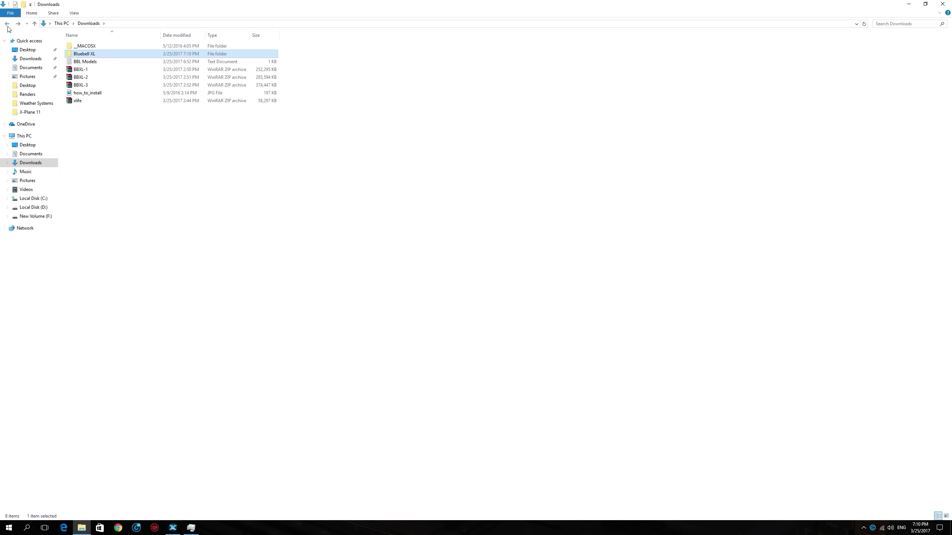
right_click(89, 56)
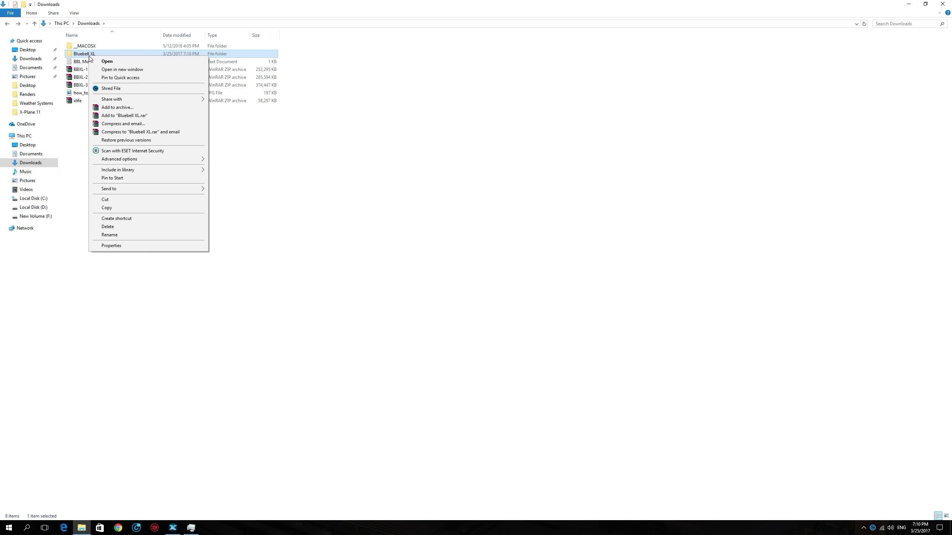
click(110, 201)
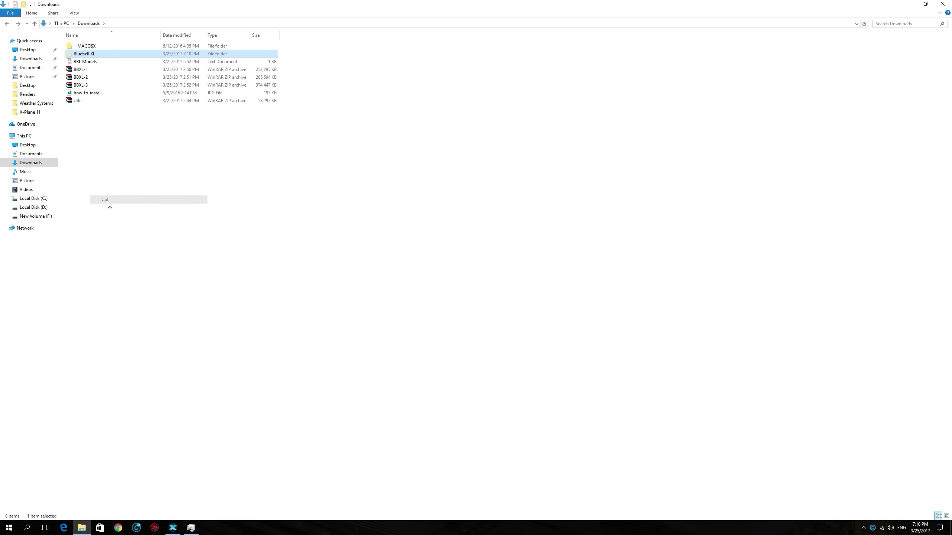
click(33, 208)
double_click(74, 48)
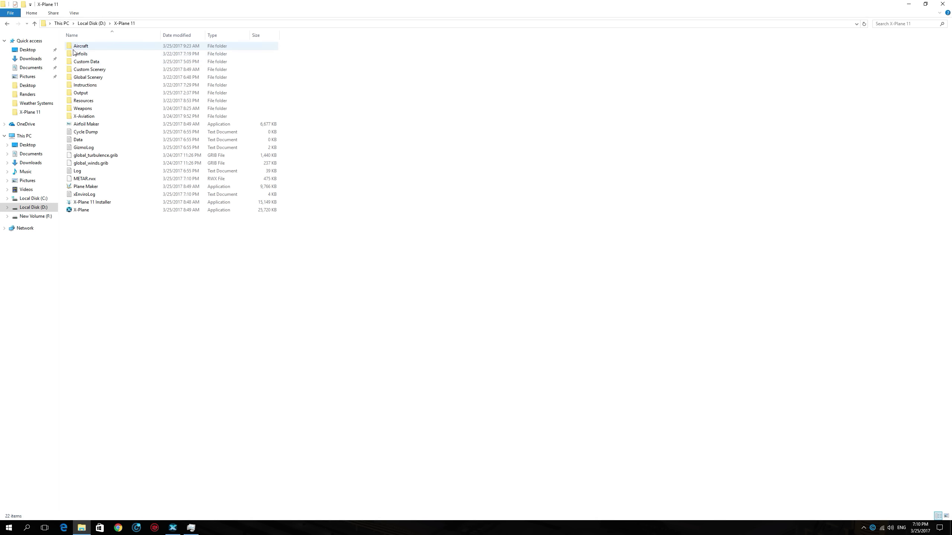
double_click(87, 62)
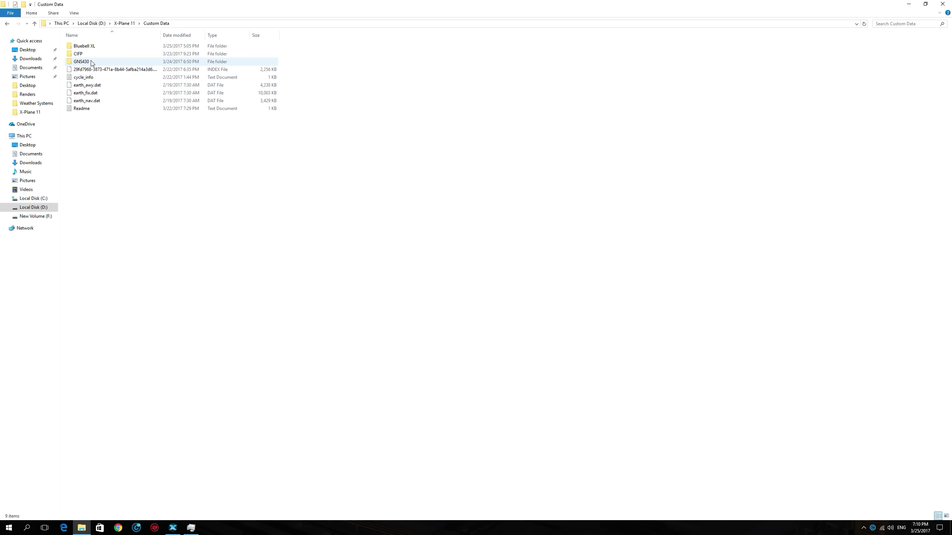
right_click(129, 145)
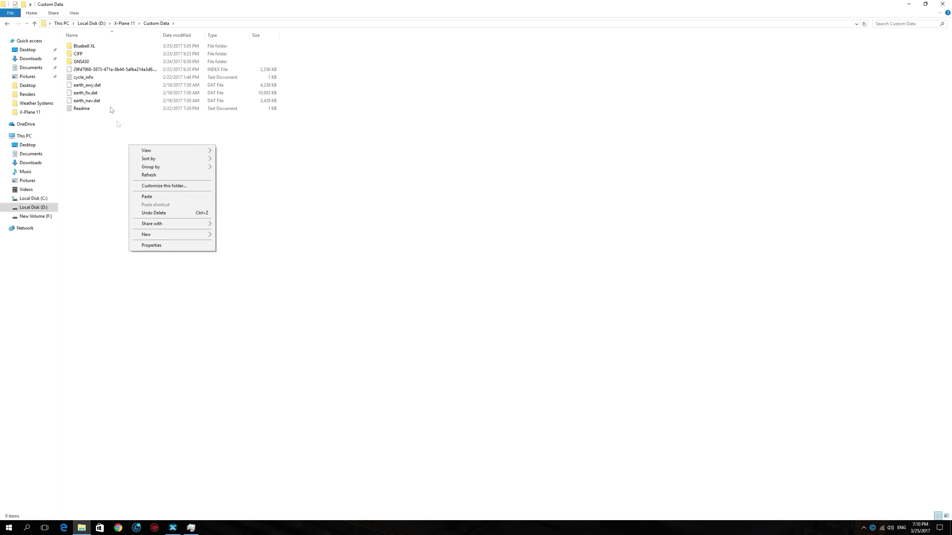
click(146, 197)
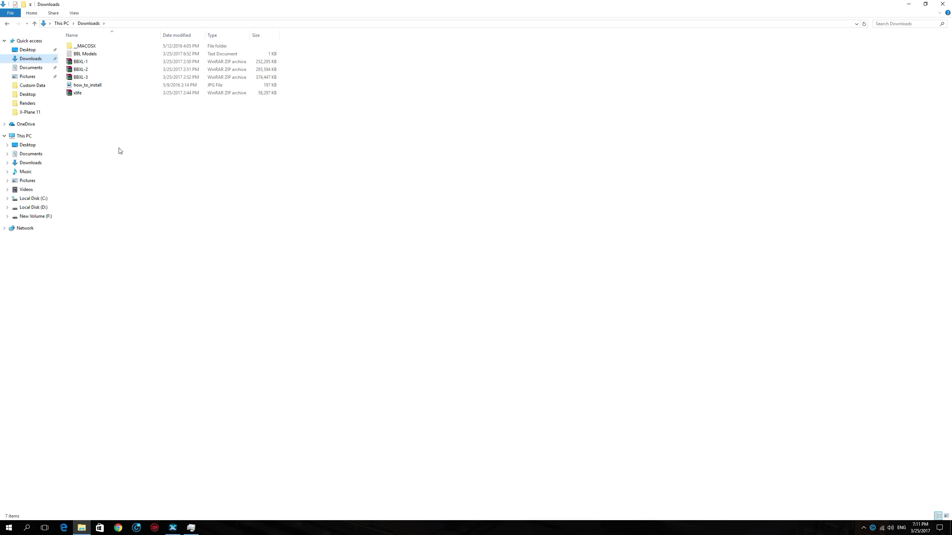
Step: Extract the xlife archive into its own OpenMeAndRead folder and open it
right_click(77, 96)
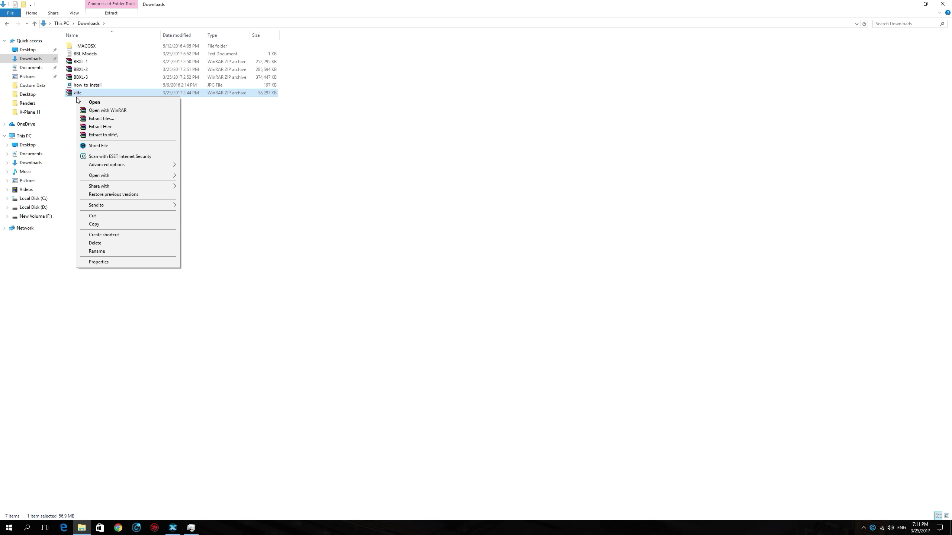
click(91, 134)
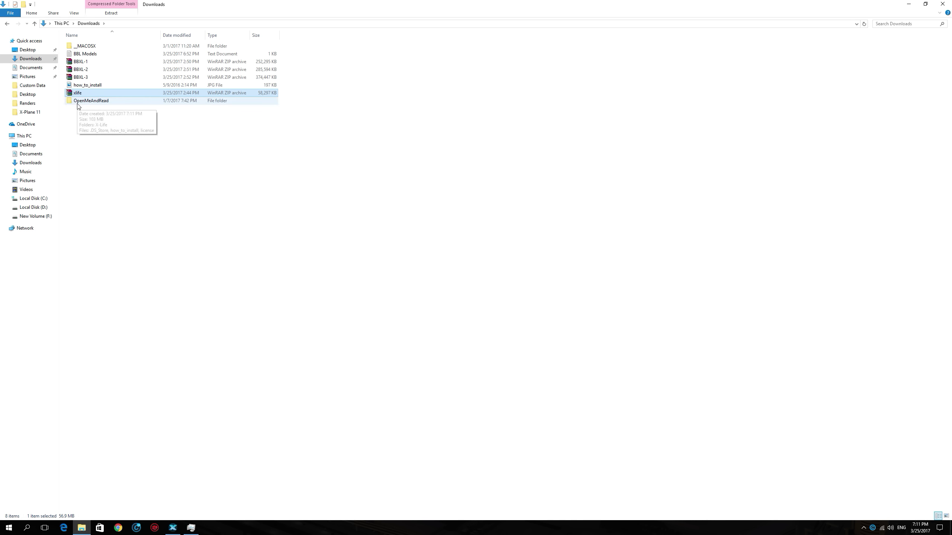
double_click(79, 104)
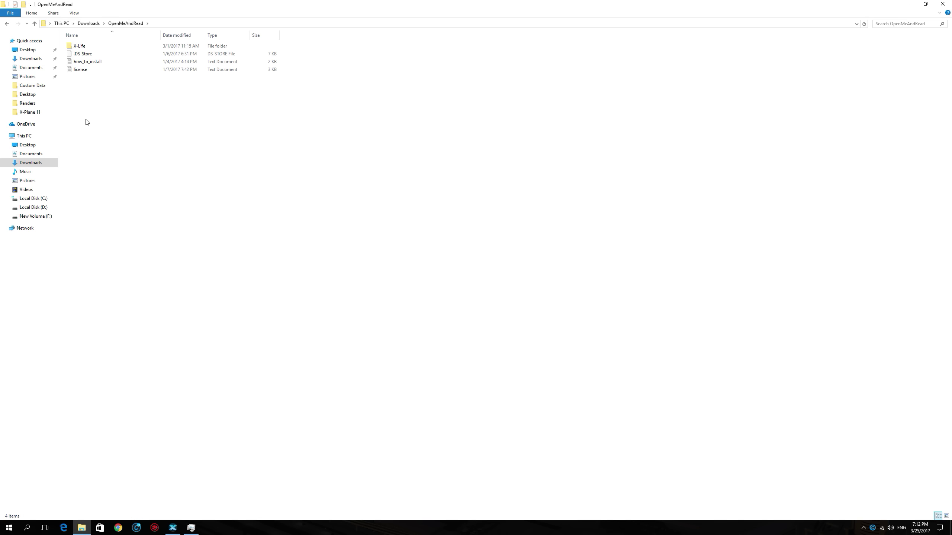
Step: Copy the X-Life folder and open D:\X-Plane 11
right_click(82, 46)
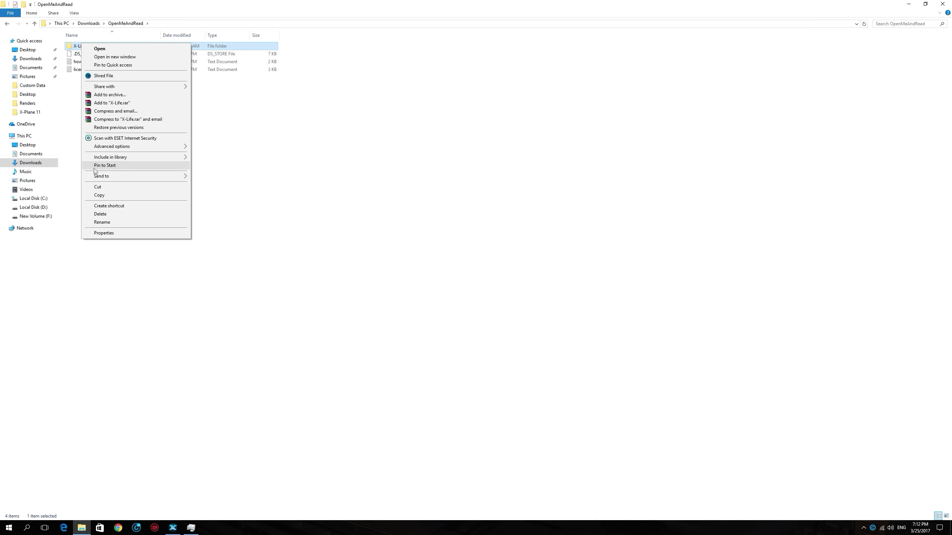
click(96, 189)
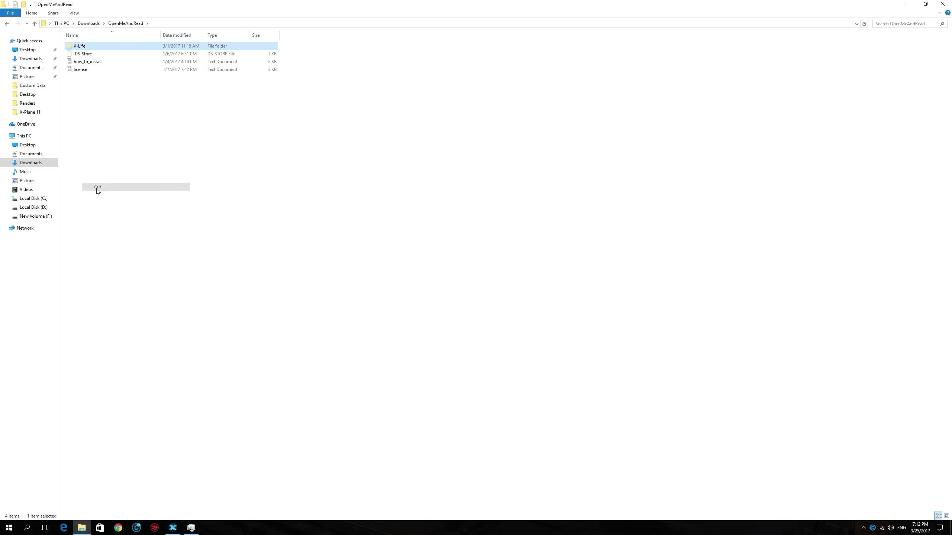
click(32, 208)
double_click(82, 46)
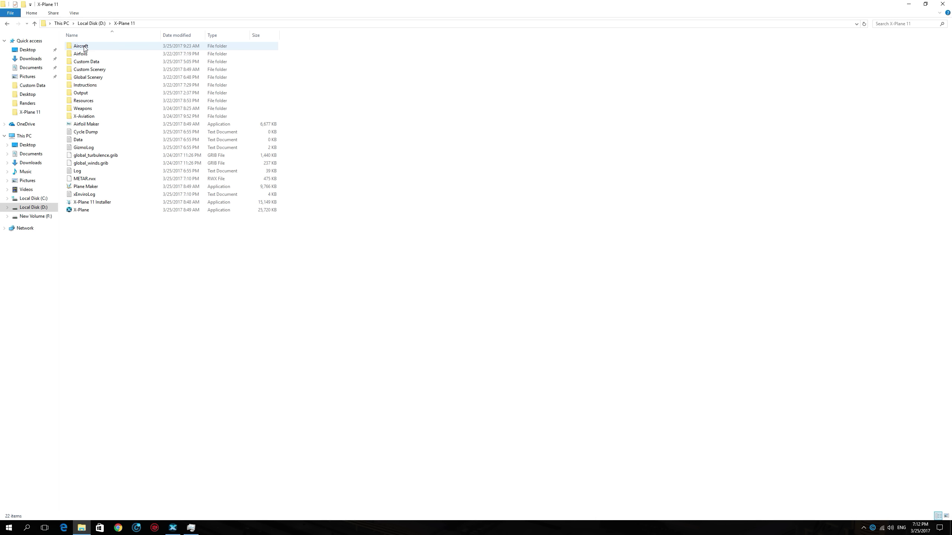
Step: Open Resources\plugins, where X-Life sits, and dismiss the context menu without pasting
double_click(85, 102)
double_click(80, 132)
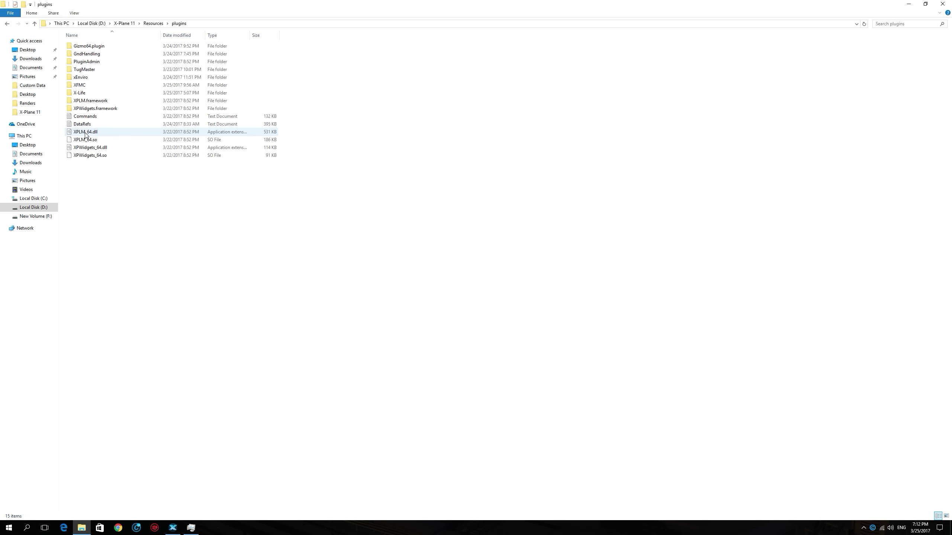
right_click(189, 207)
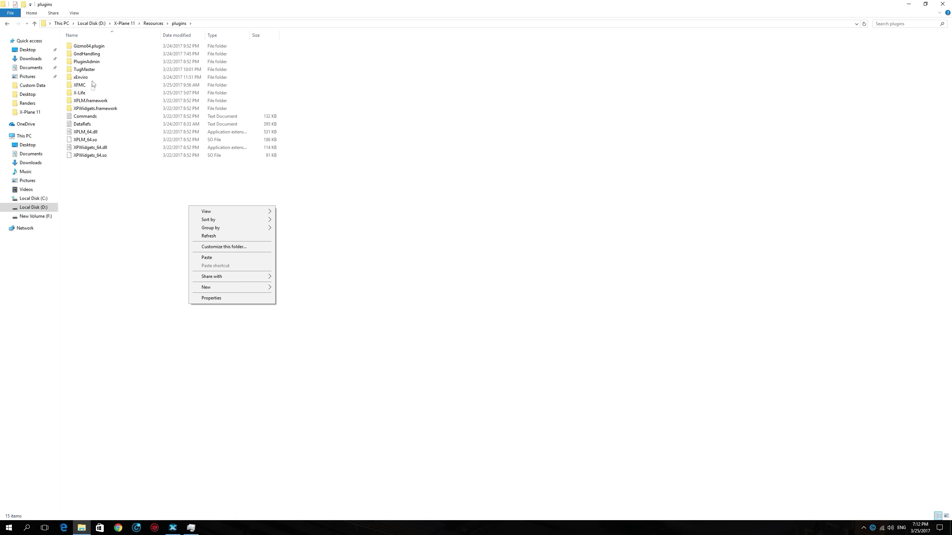
click(166, 260)
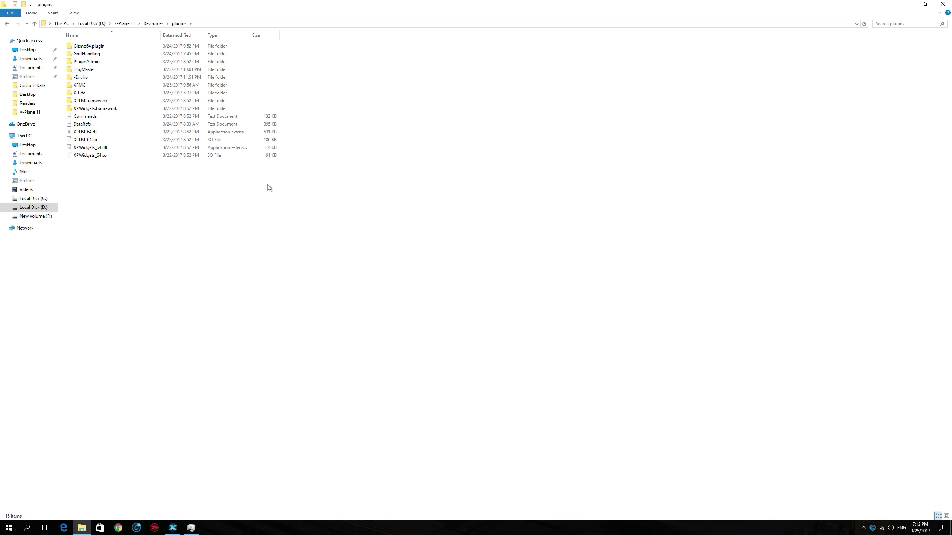
Step: Browse from This PC to D:\X-Plane 11\Custom Data and select the GNS430 folder
click(21, 138)
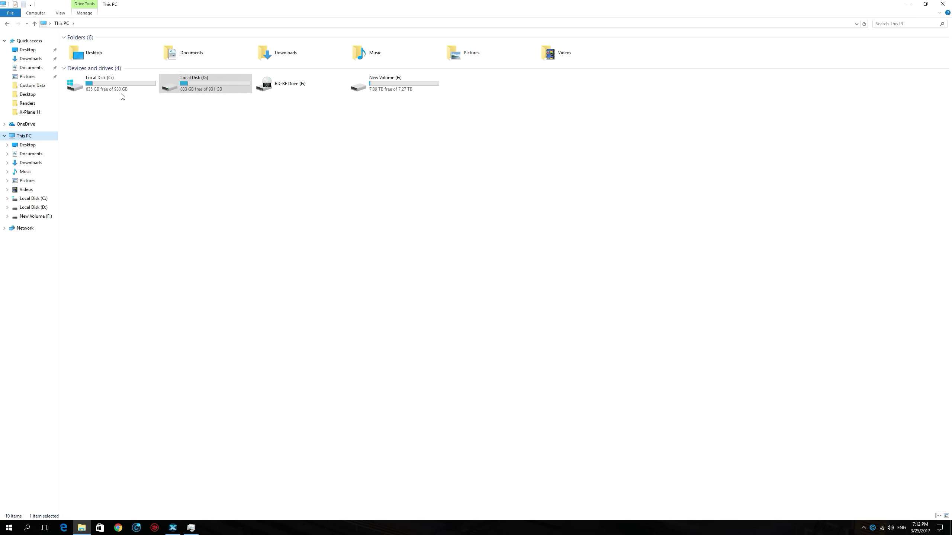
click(186, 77)
double_click(186, 77)
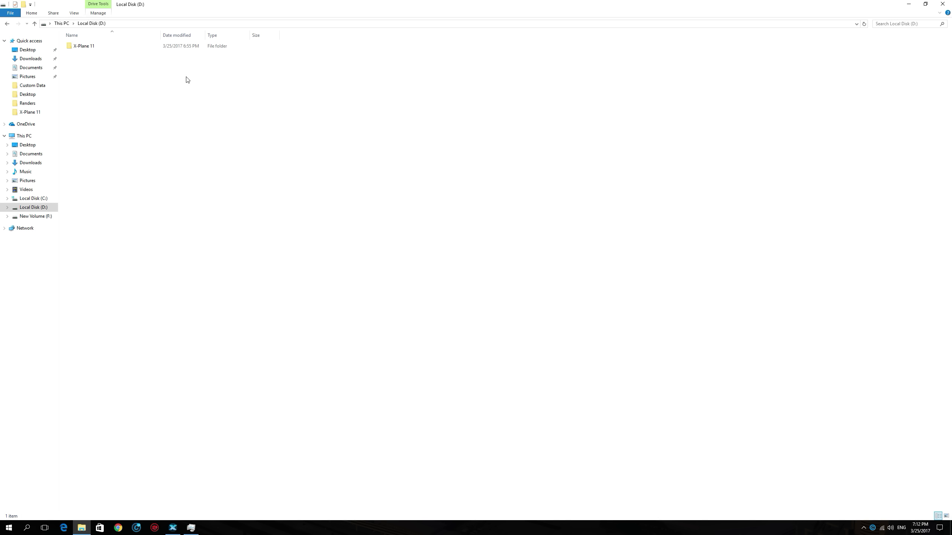
double_click(85, 48)
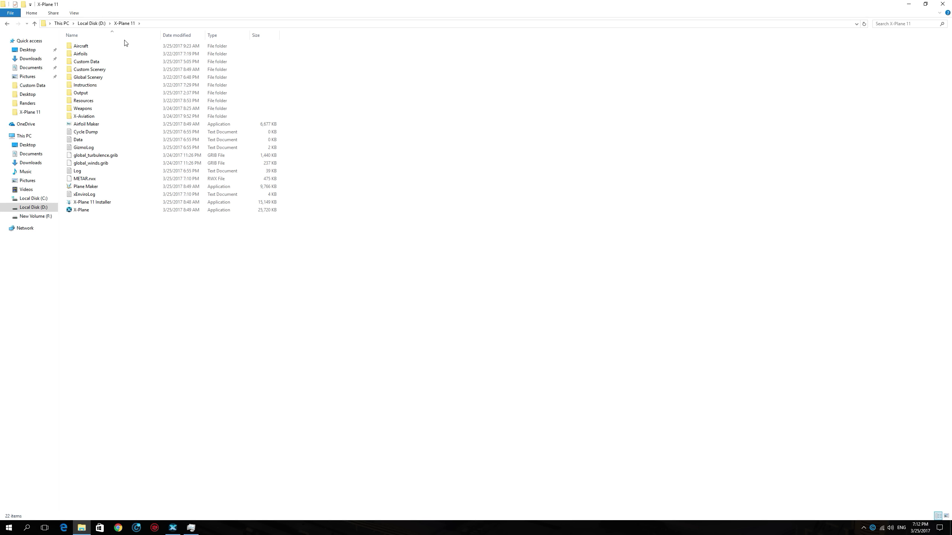
double_click(97, 62)
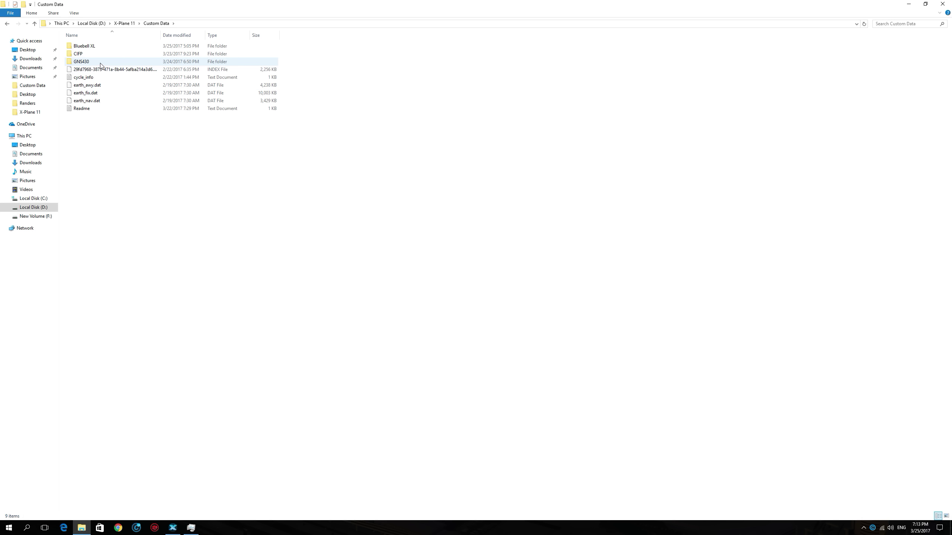
click(82, 64)
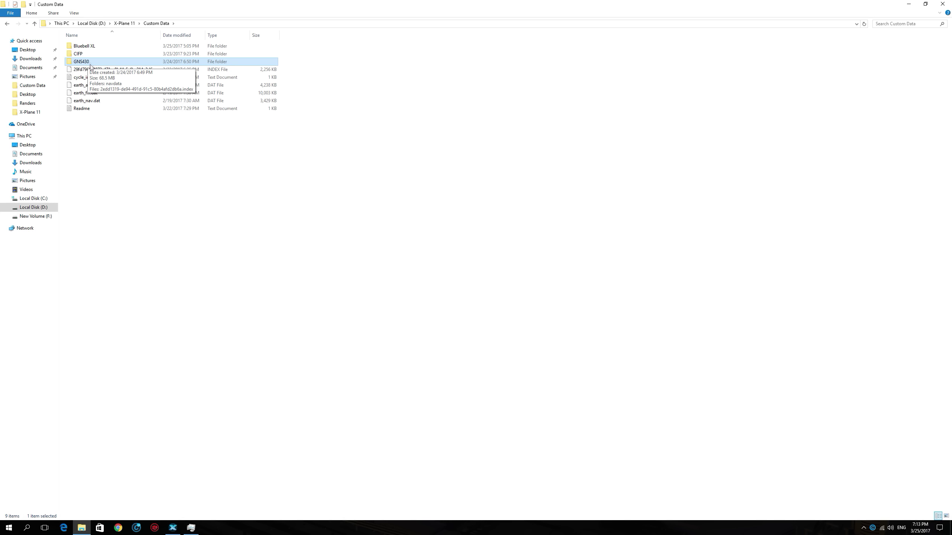
Step: Launch Navigraph FMS Data Manager as administrator and open the GNS430 addon mapping's folder picker
key(super+d)
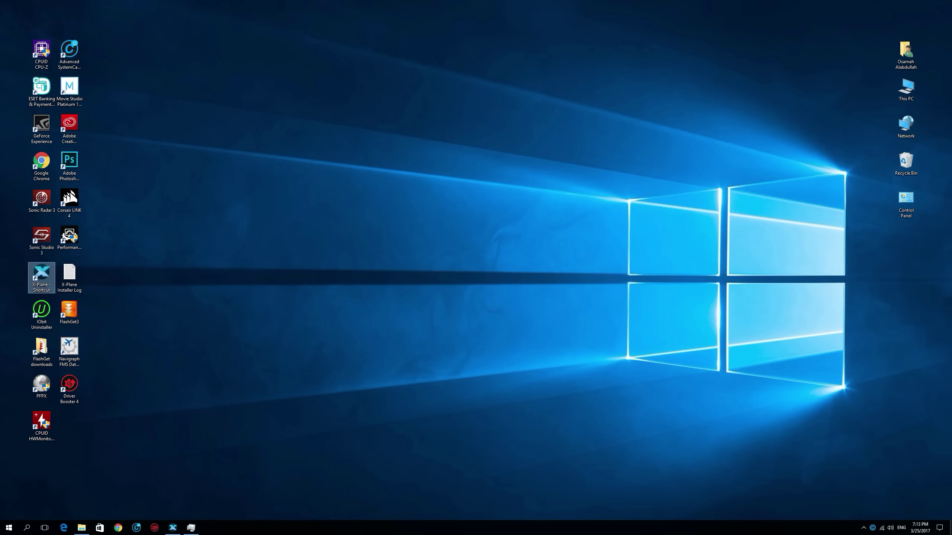
double_click(69, 347)
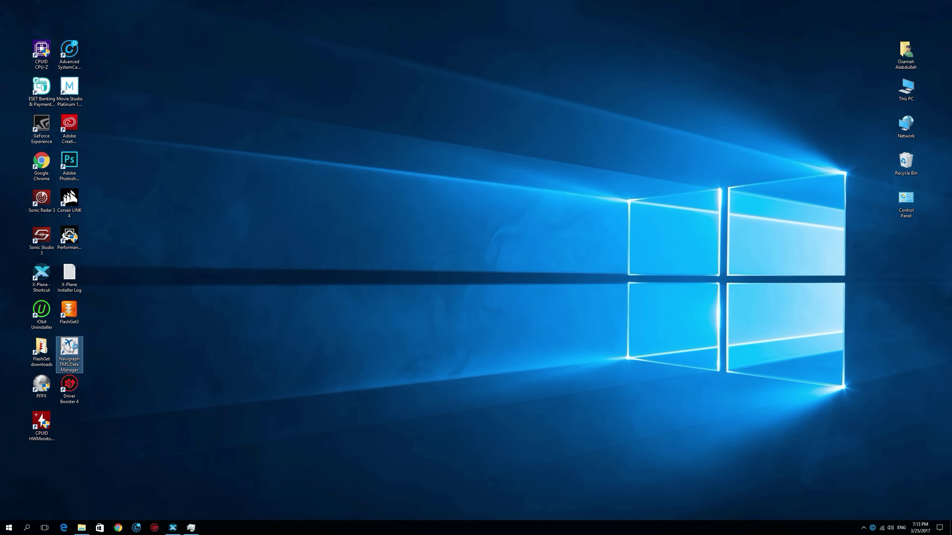
click(425, 316)
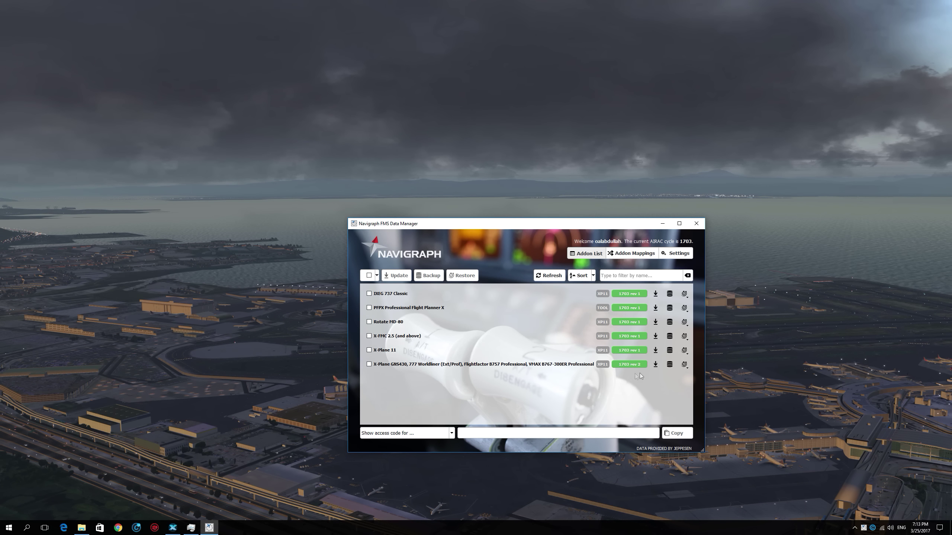
click(632, 255)
click(683, 364)
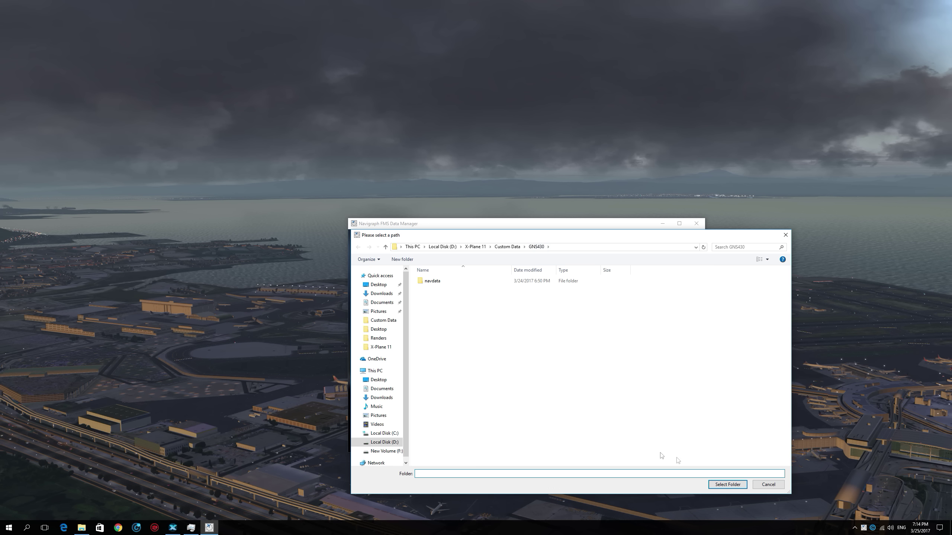
Step: Close the 'Please select a path' dialog without choosing a folder
click(764, 485)
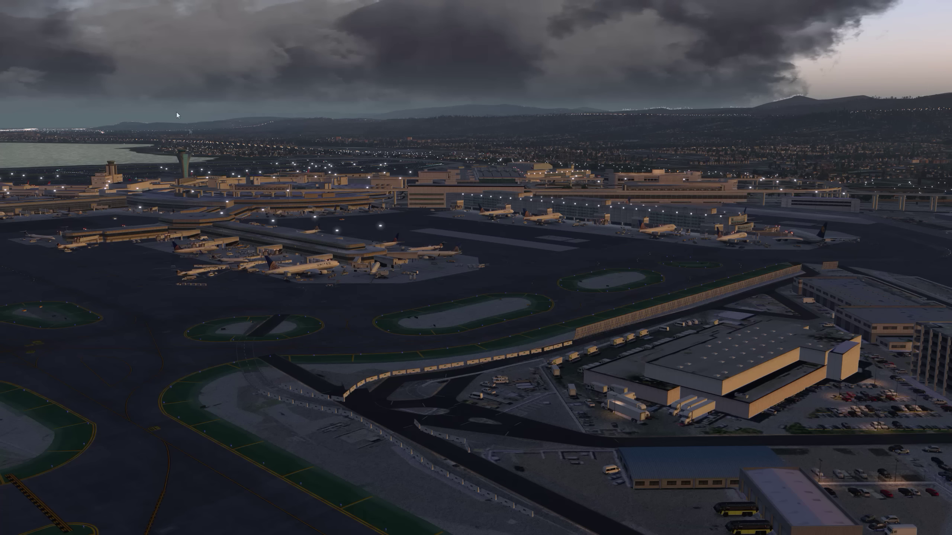
Step: Open X-Life's Settings panel from X-Plane's Plugins menu
click(103, 6)
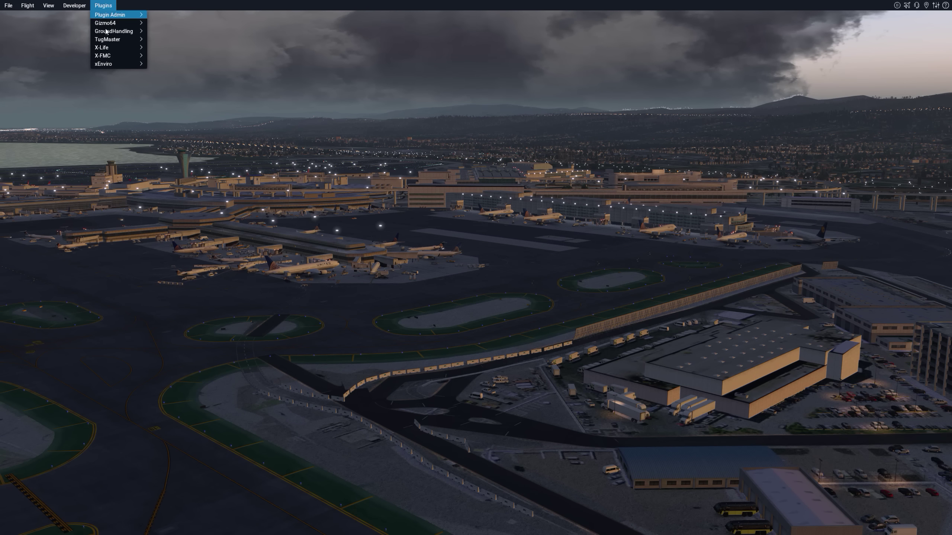
mouse_move(107, 48)
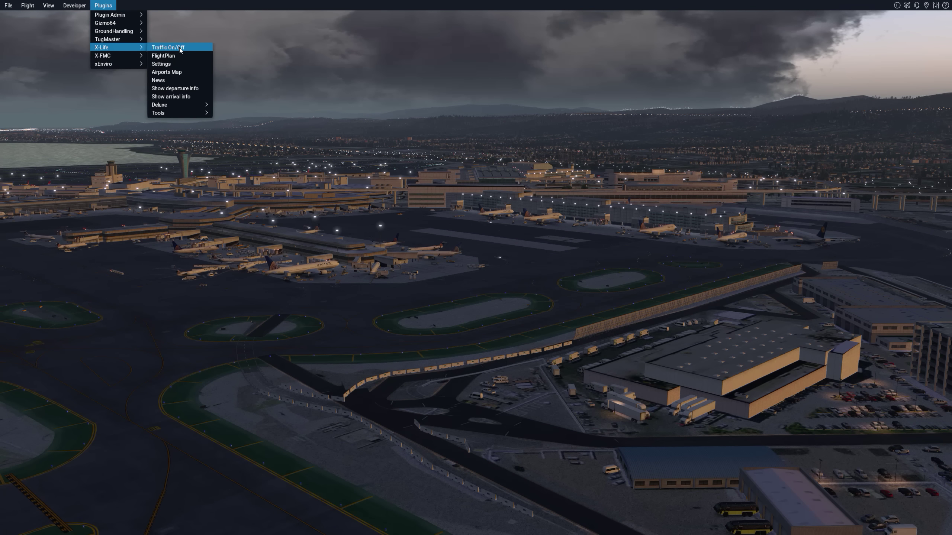
click(173, 69)
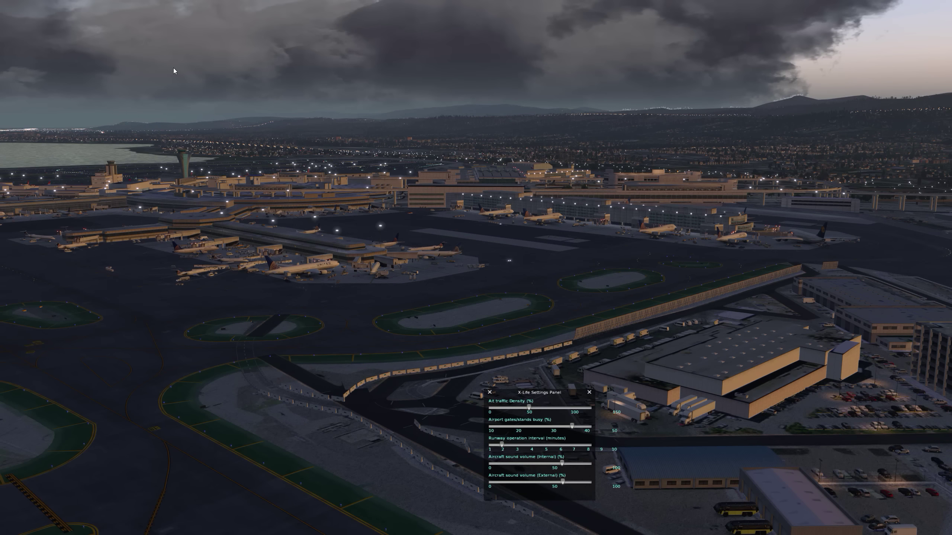